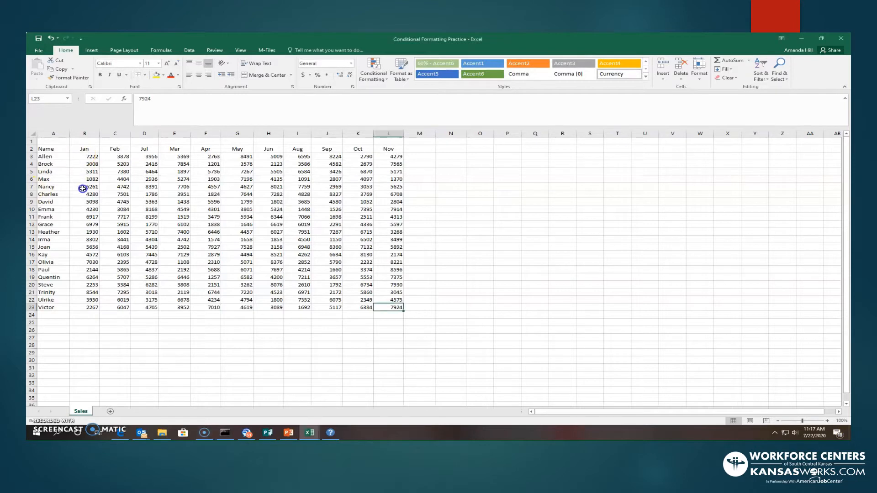
- Select the monthly sales figures B3:L23 and add a Greater Than highlight rule for values above 7500
click(81, 157)
drag(88, 173, 399, 308)
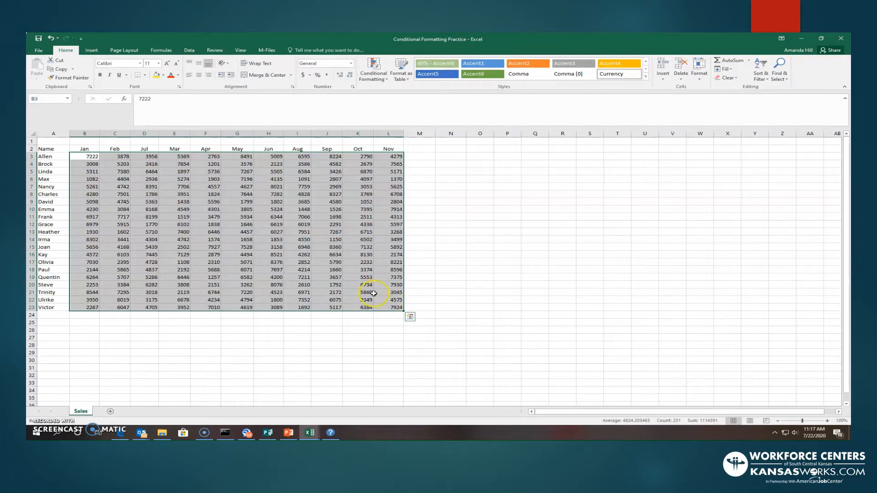
click(59, 51)
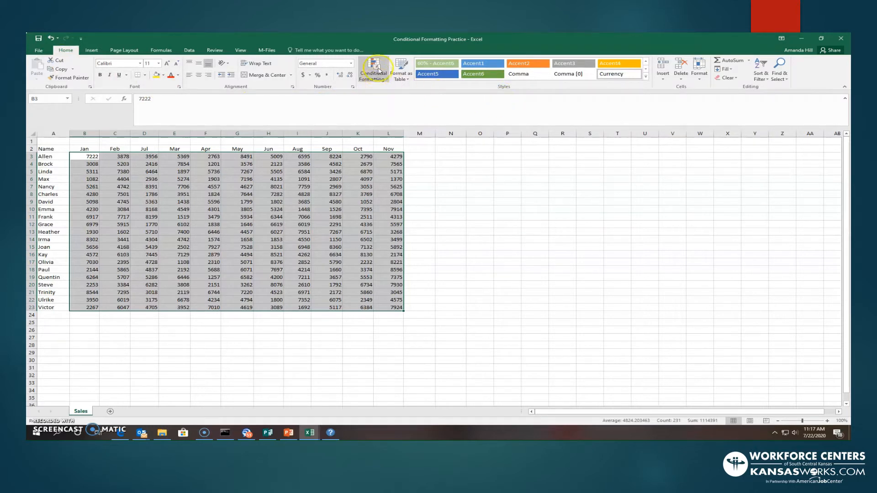
click(377, 84)
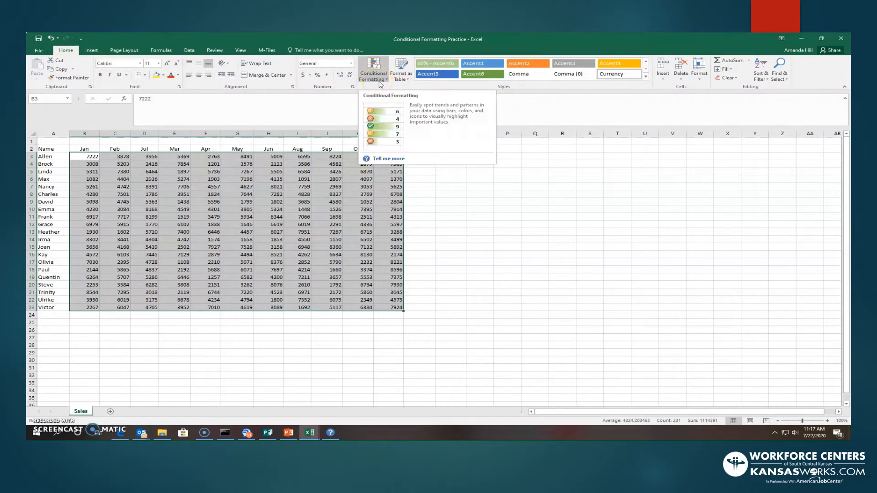
click(387, 81)
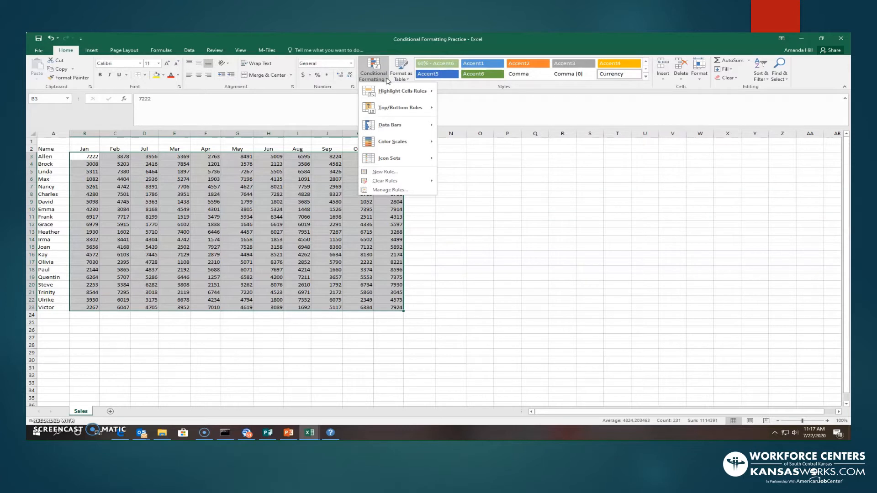
click(388, 95)
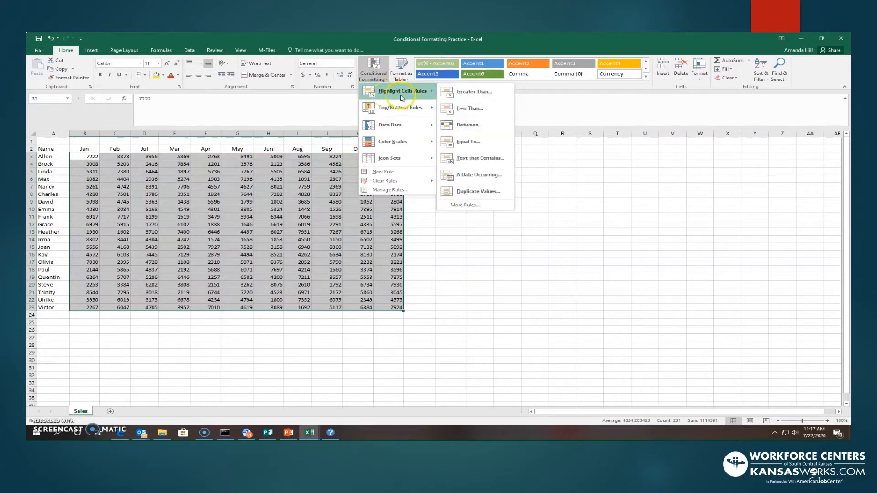
click(457, 96)
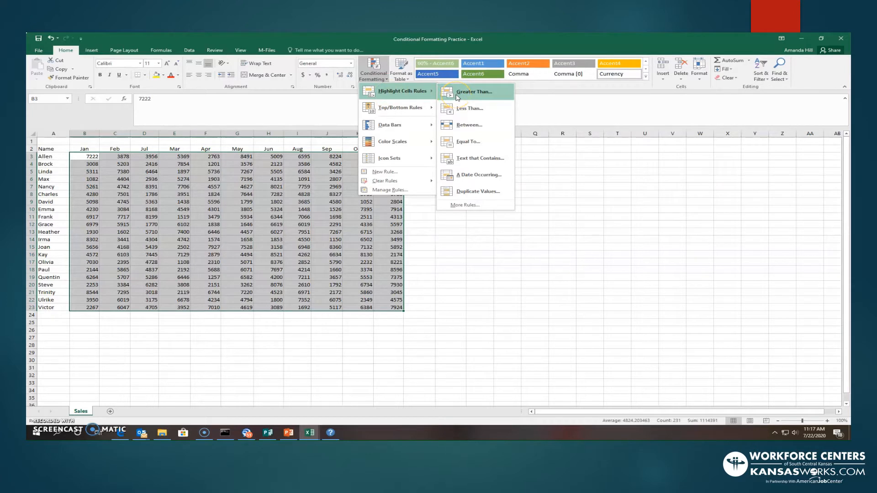
click(457, 94)
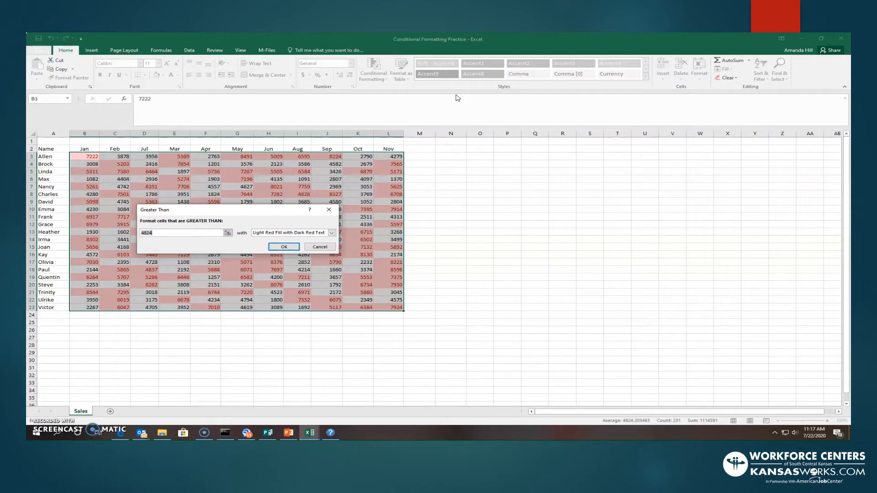
text(7500)
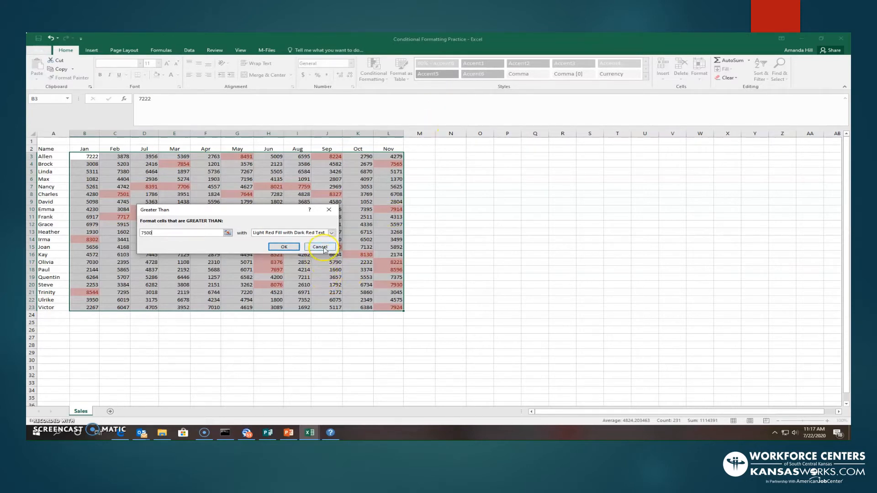
- Choose Green Fill with Dark Green Text for the Greater Than rule and apply it
click(331, 233)
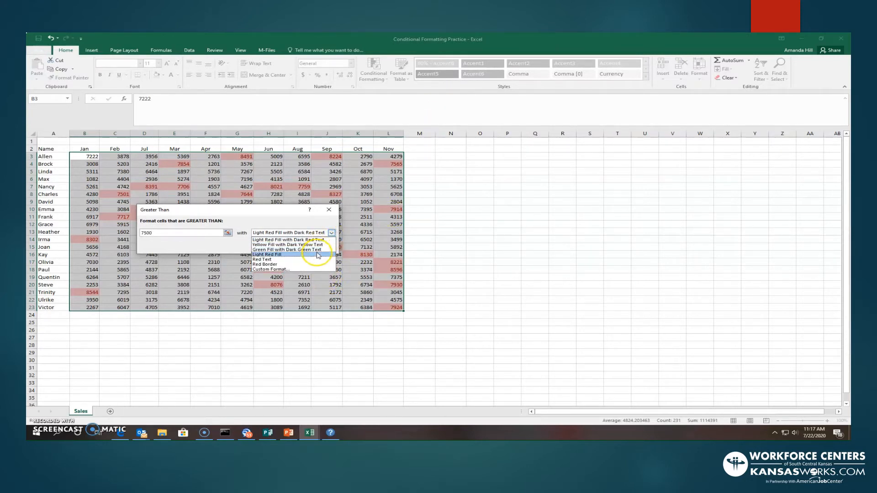
click(319, 251)
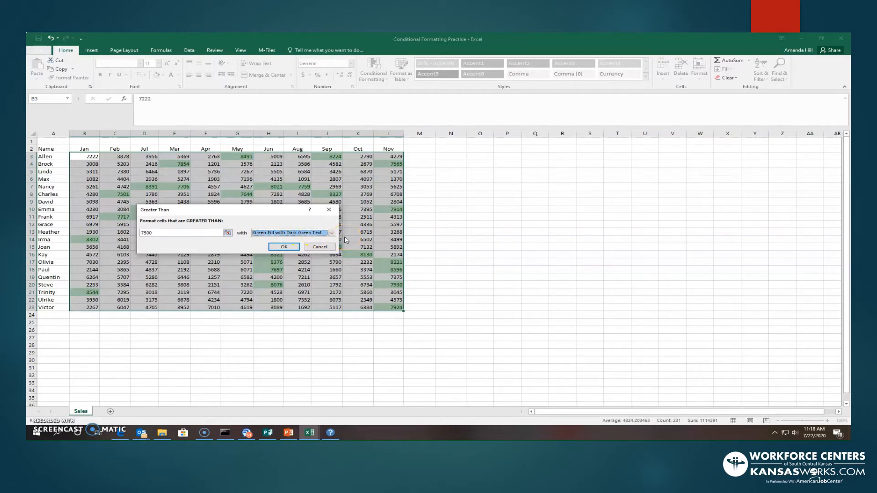
click(290, 246)
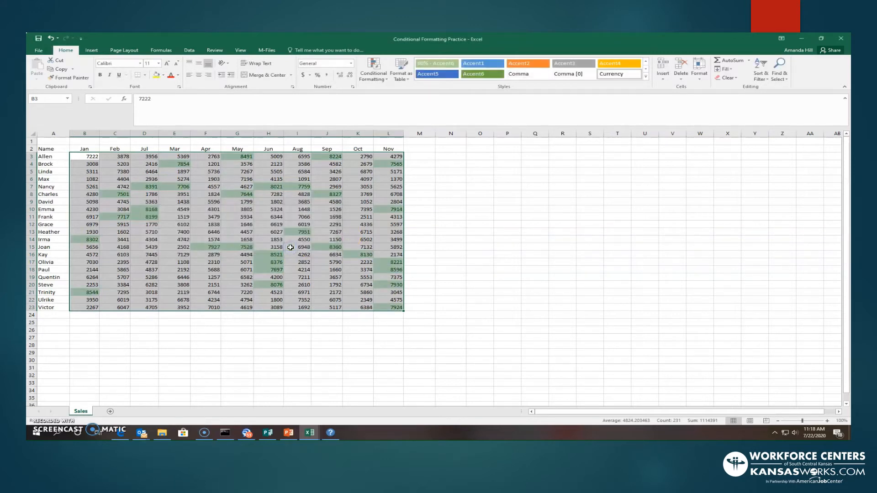
click(422, 240)
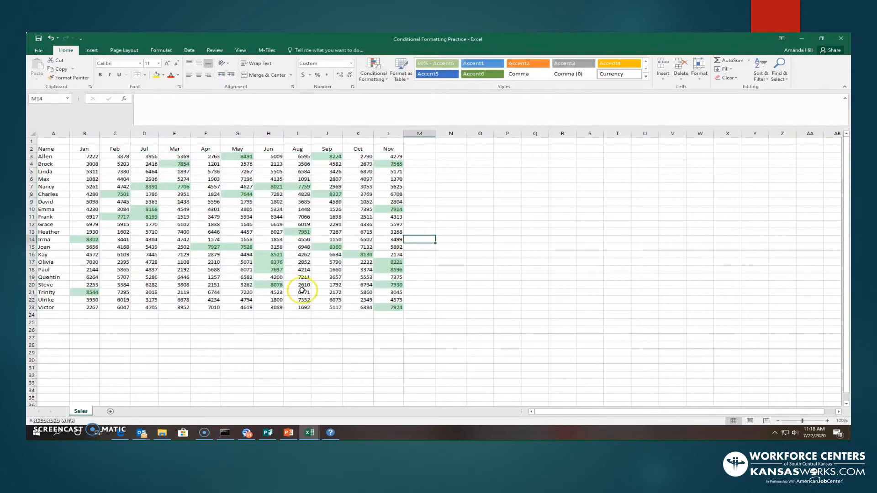
- Reselect B3:L23 and add a Less Than highlight rule for values below 2000
click(94, 336)
drag(87, 157, 403, 307)
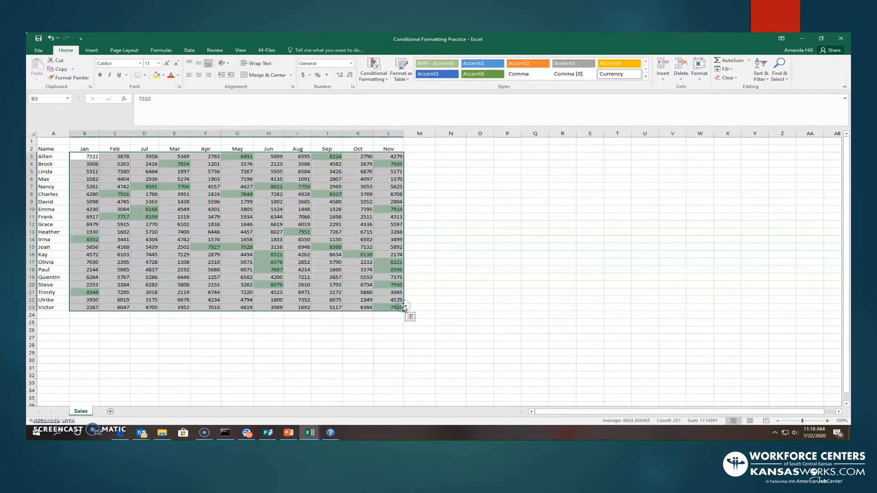
click(373, 72)
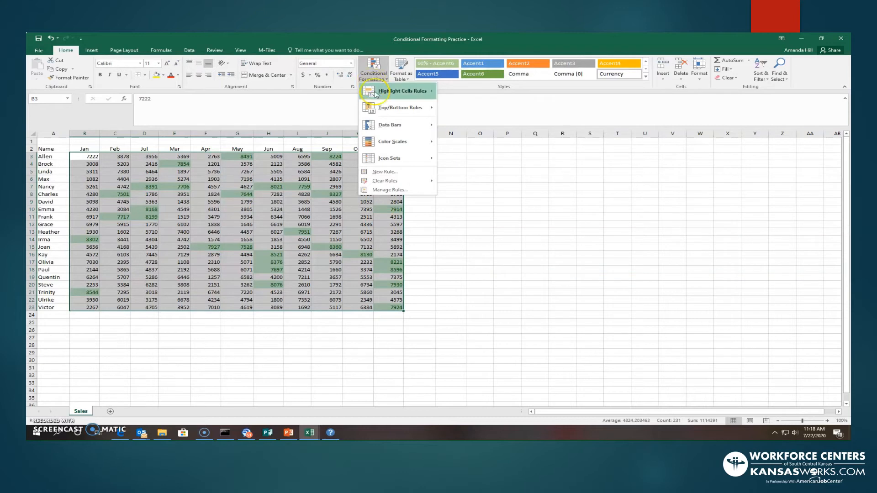
mouse_move(376, 96)
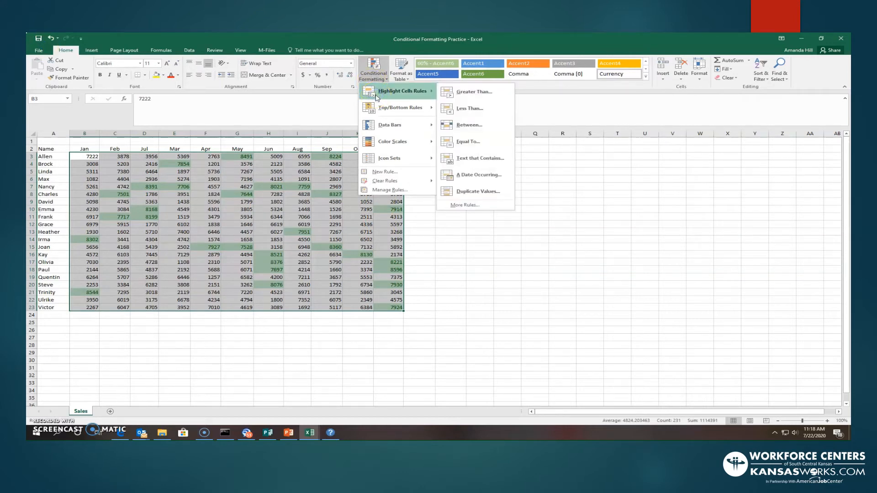
click(471, 109)
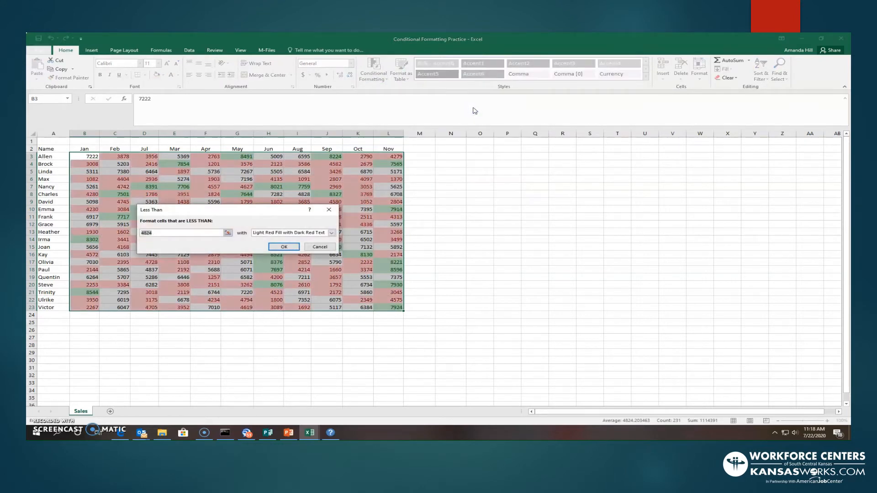
click(175, 233)
key(BackSpace)
key(BackSpace)
key(BackSpace)
key(BackSpace)
text(200)
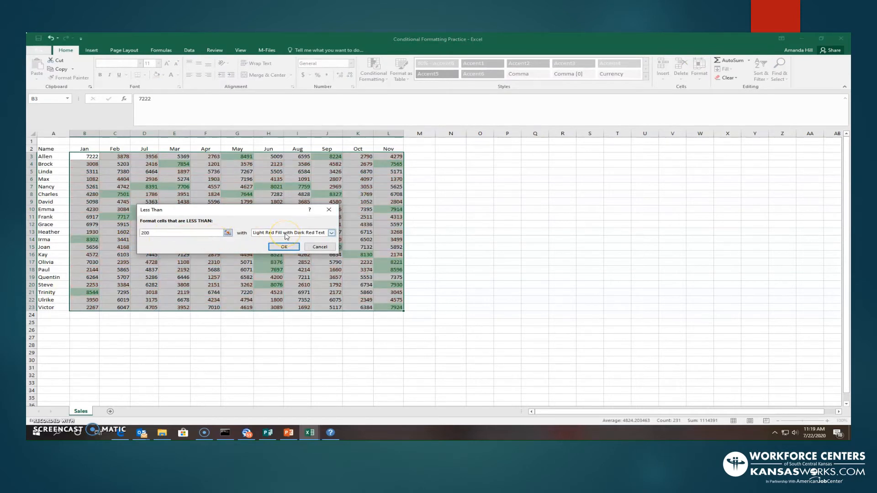
text(0)
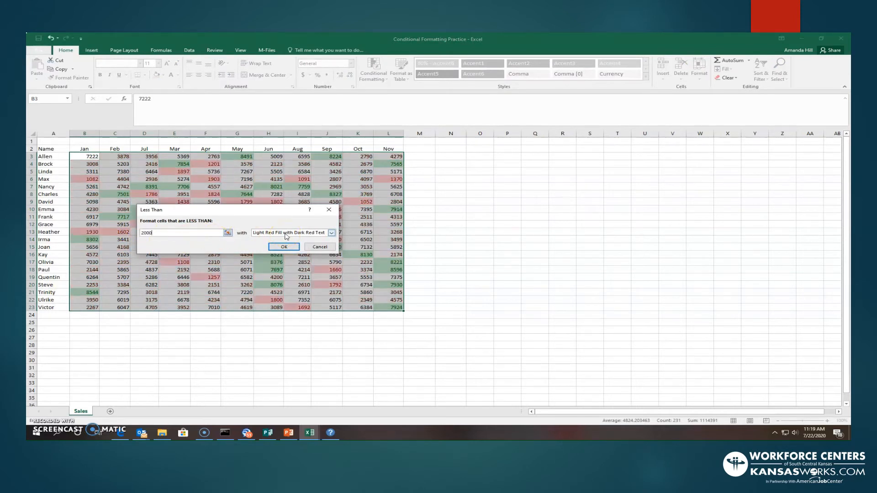
- Keep Light Red Fill with Dark Red Text for the Less Than rule and apply it
click(332, 233)
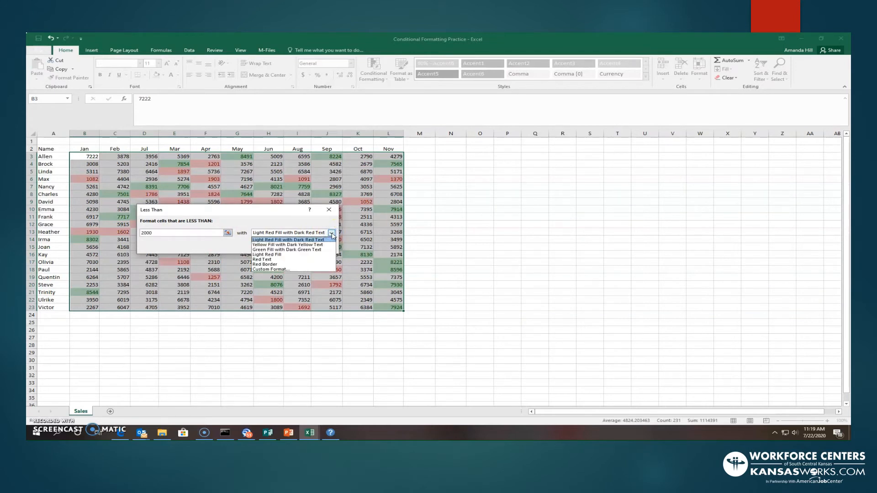
click(297, 241)
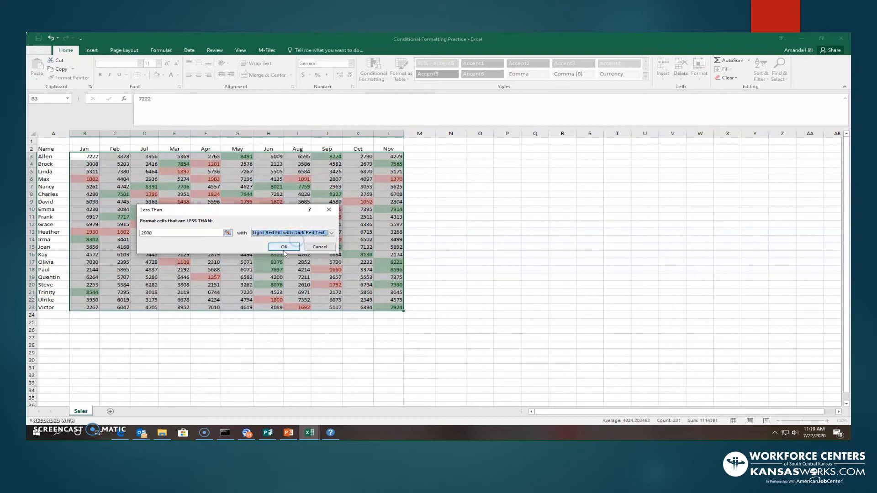
click(283, 248)
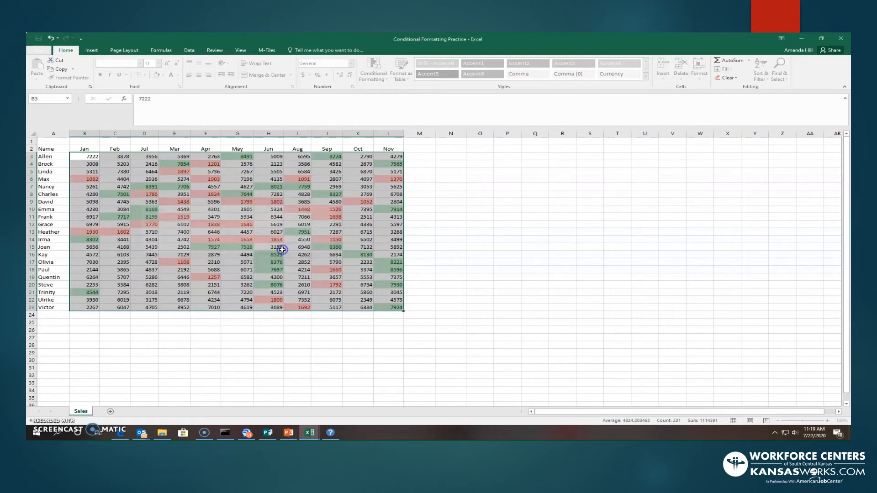
click(335, 306)
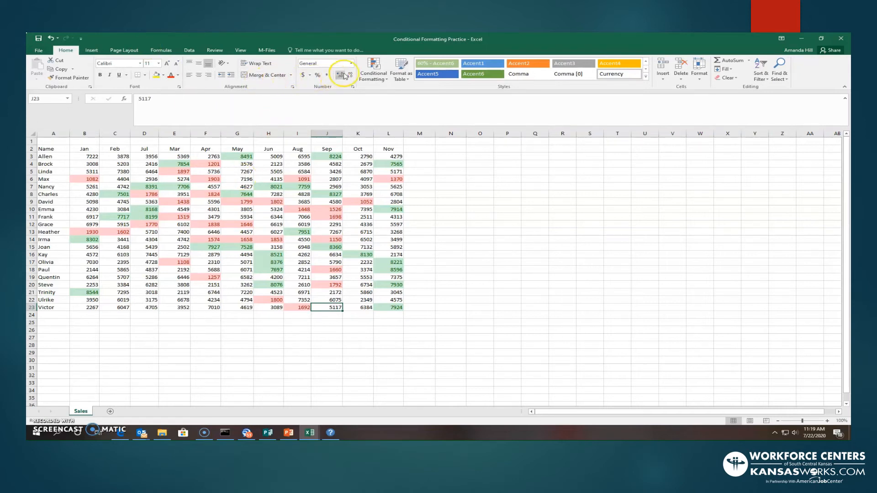
- Start a Between highlight rule on cell J23 alone with a lower bound of 3000
click(373, 69)
mouse_move(383, 97)
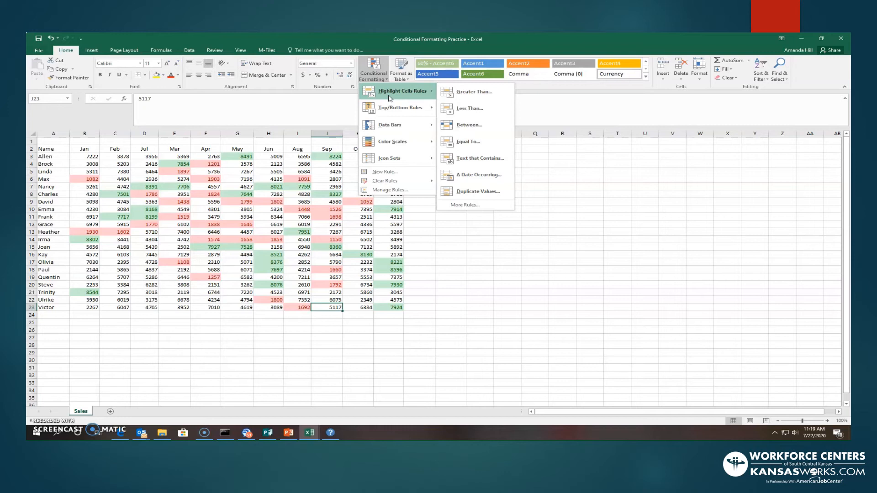
click(465, 126)
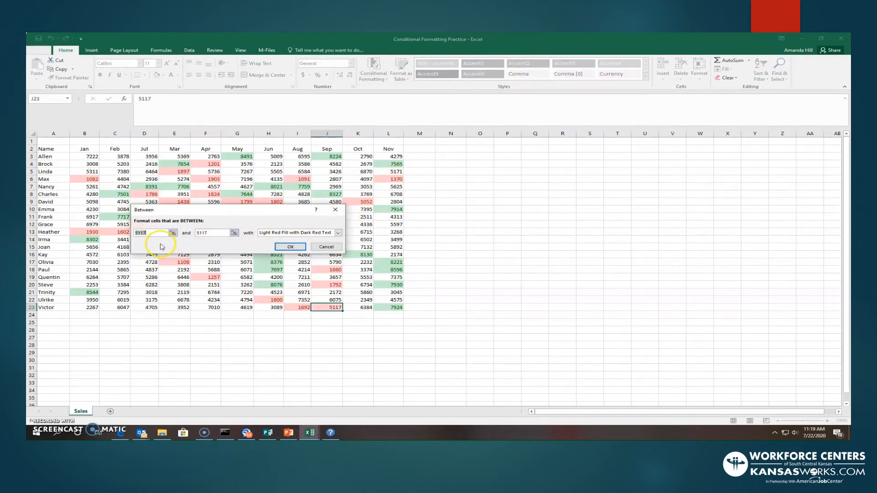
click(132, 234)
double_click(133, 234)
key(BackSpace)
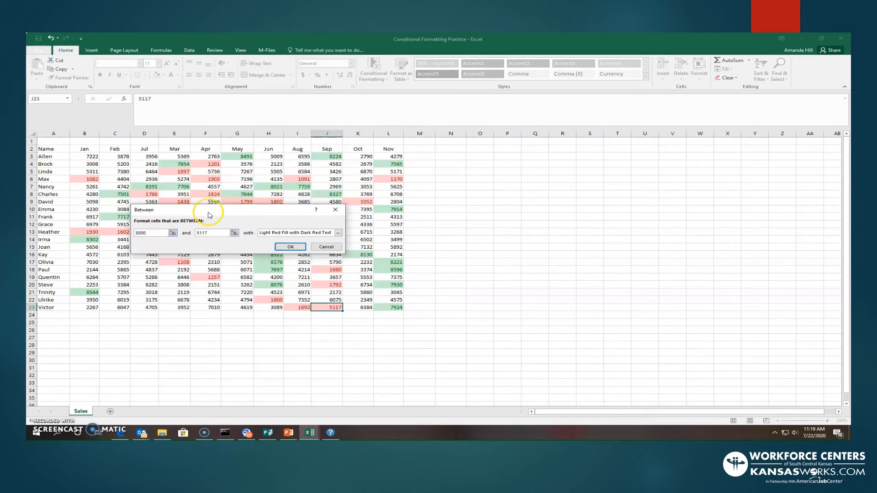
- Set the upper bound to 5000, choose Yellow Fill with Dark Yellow Text, and apply the rule to J23
click(200, 235)
text(500)
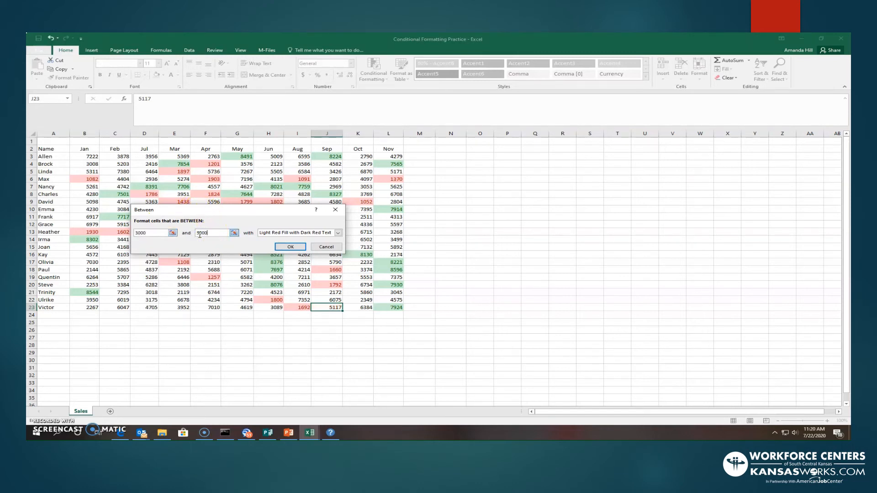
text(0)
click(338, 233)
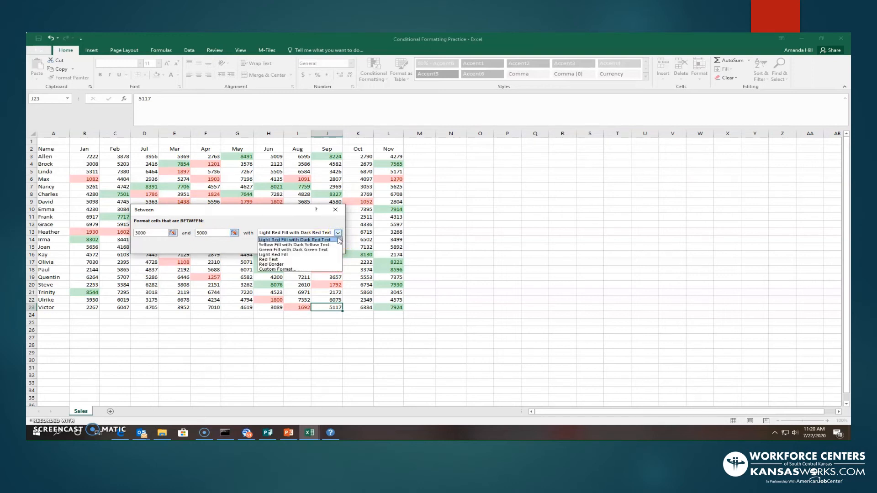
click(322, 246)
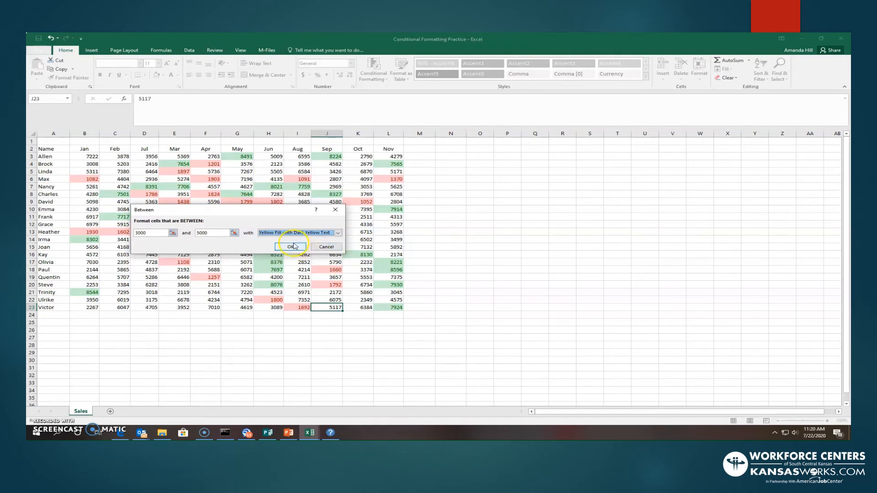
click(293, 247)
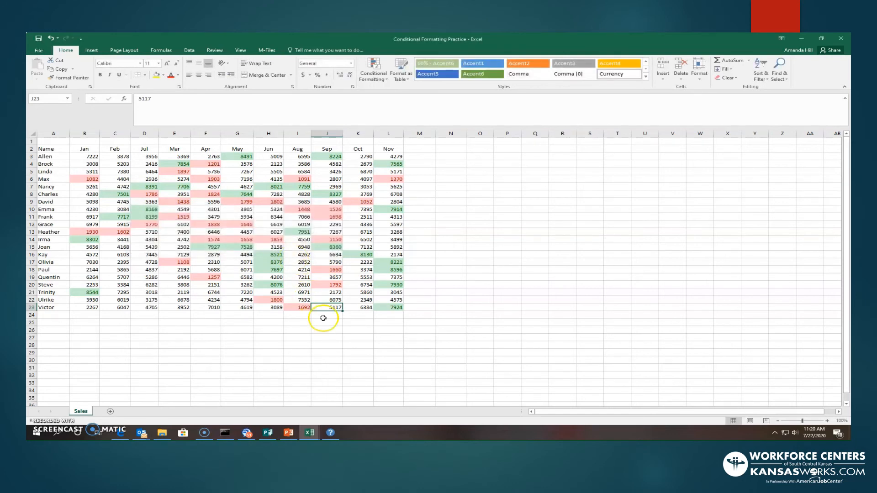
click(358, 346)
- Apply a Between highlight rule with the default bounds to B3:L23 using Yellow Fill with Dark Yellow Text
click(89, 157)
drag(114, 157, 393, 305)
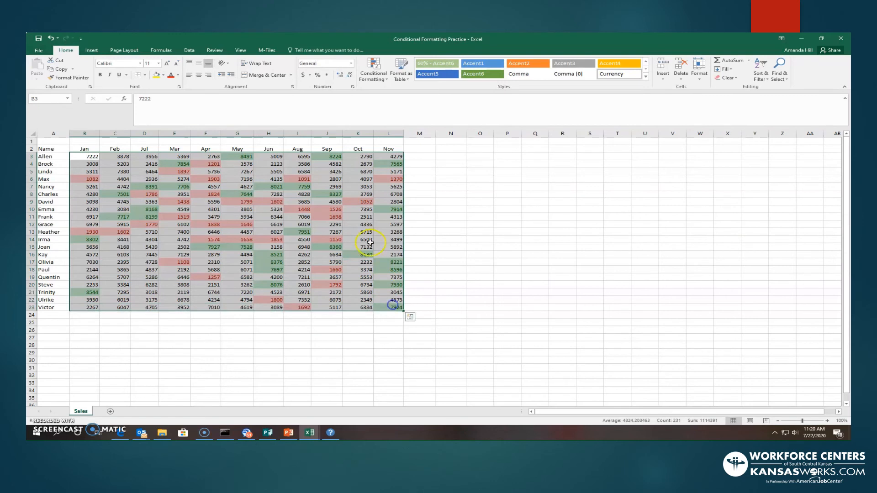
click(375, 74)
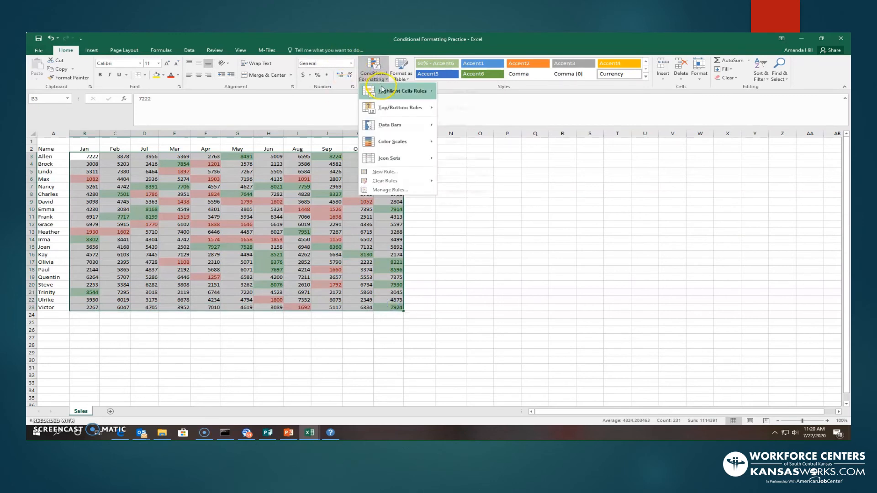
mouse_move(402, 90)
click(486, 124)
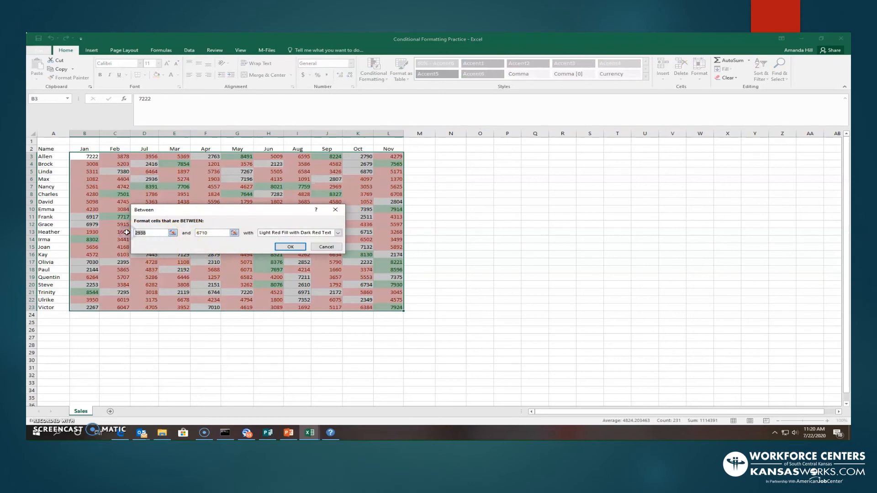
click(339, 233)
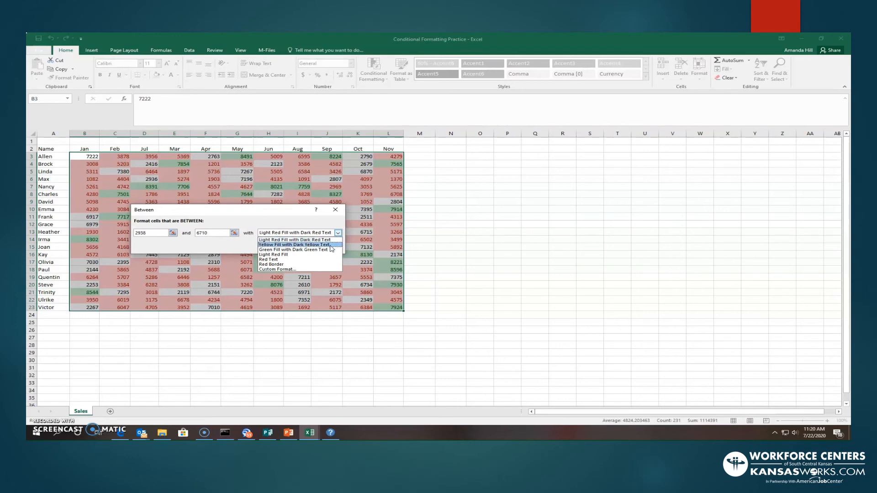
click(330, 245)
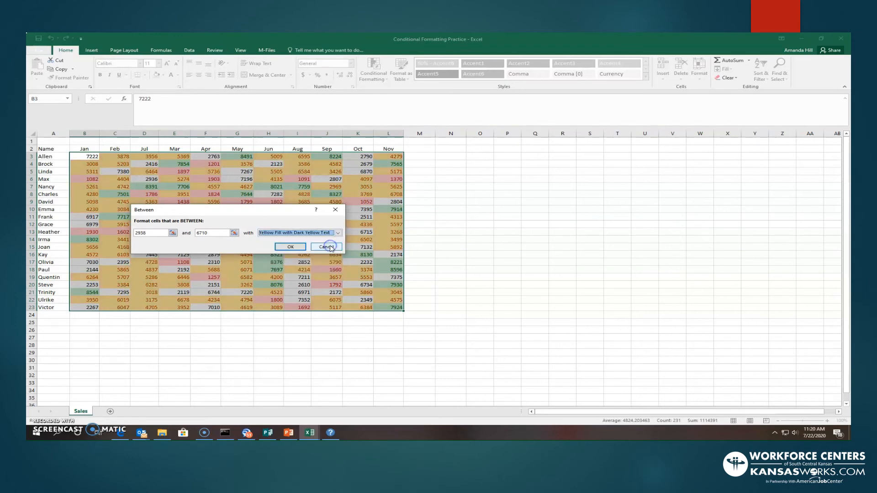
click(290, 247)
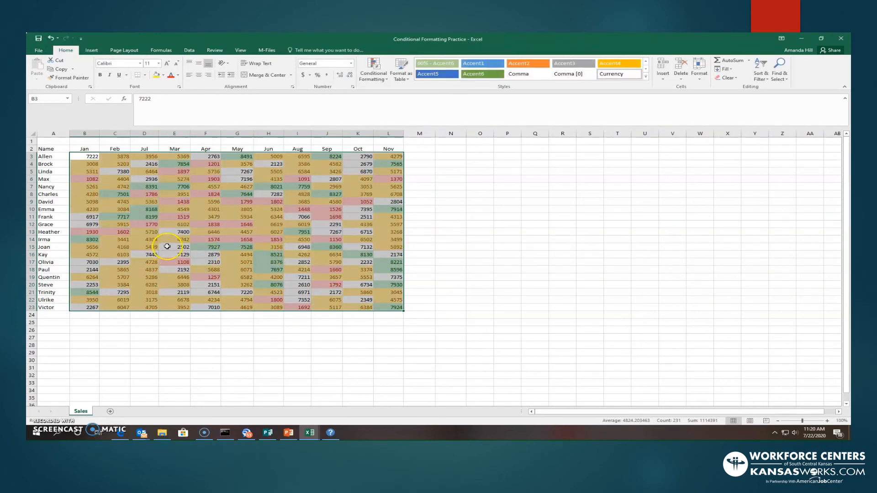
click(419, 205)
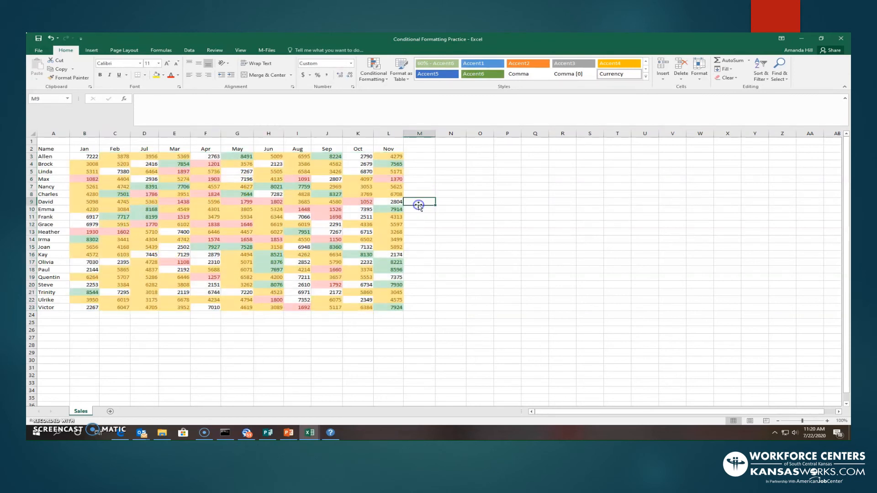